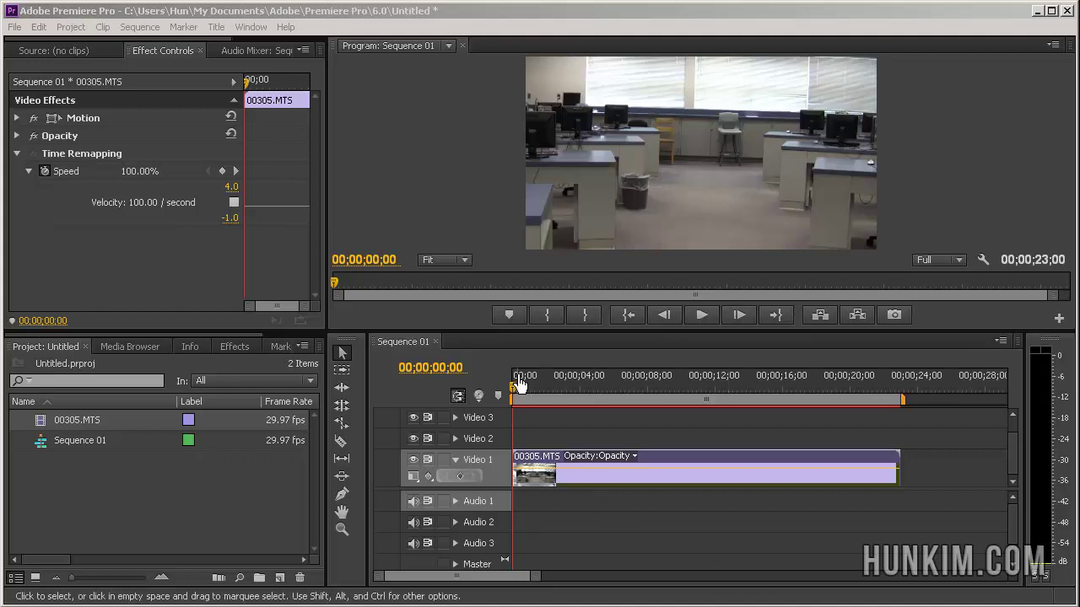
# Play the sequence from the start through the kick.
pyautogui.moveTo(515, 395); pyautogui.dragTo(530, 397)
pyautogui.press('space')
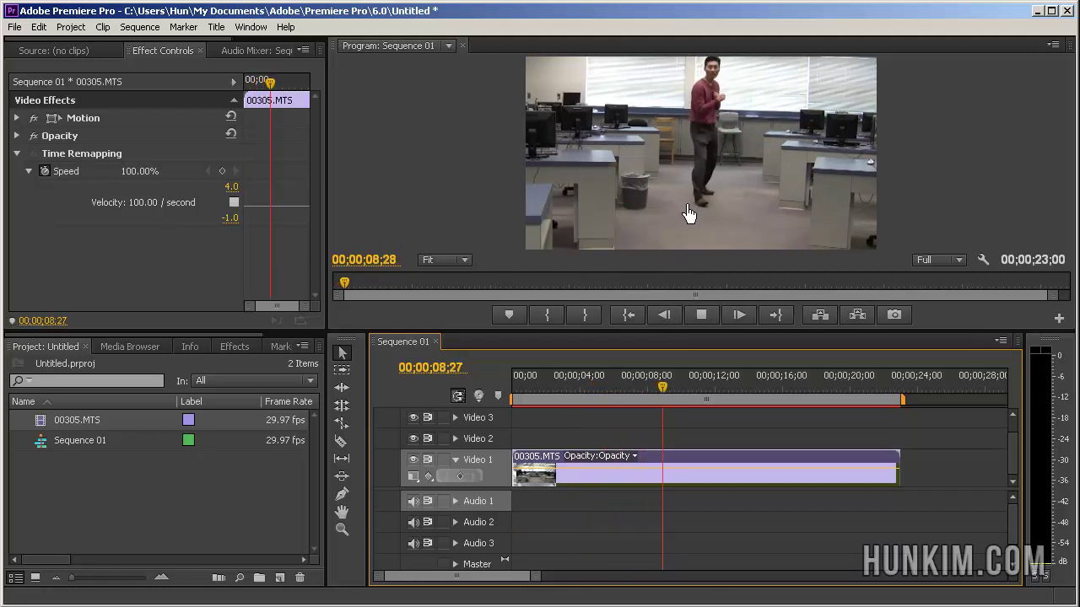
pyautogui.press('space')
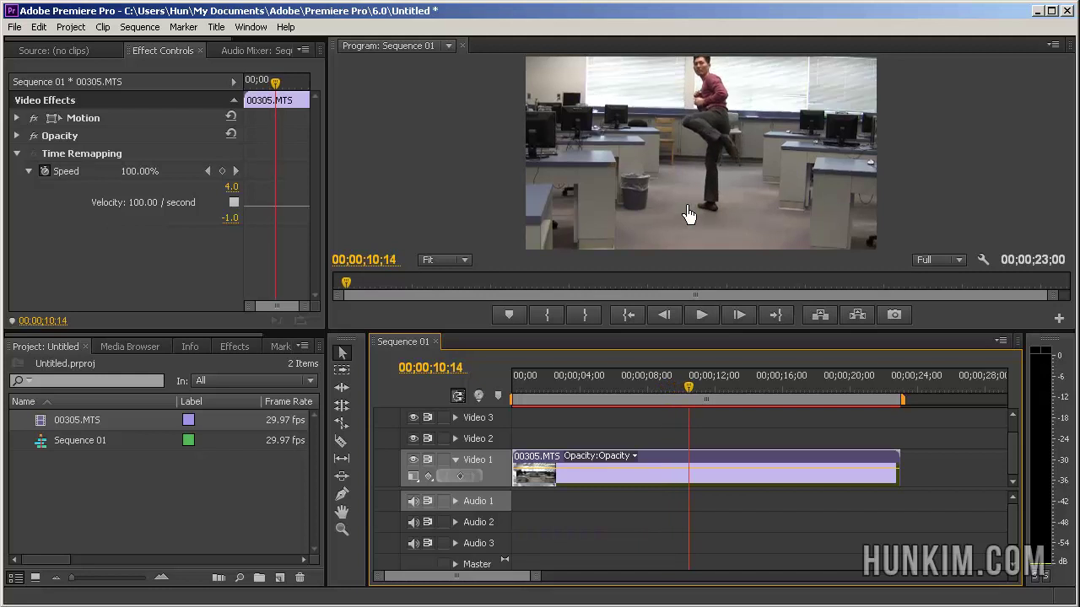
# Scrub back around the kick and stop the playhead at 00;00;09;11.
pyautogui.moveTo(689, 389); pyautogui.dragTo(662, 389)
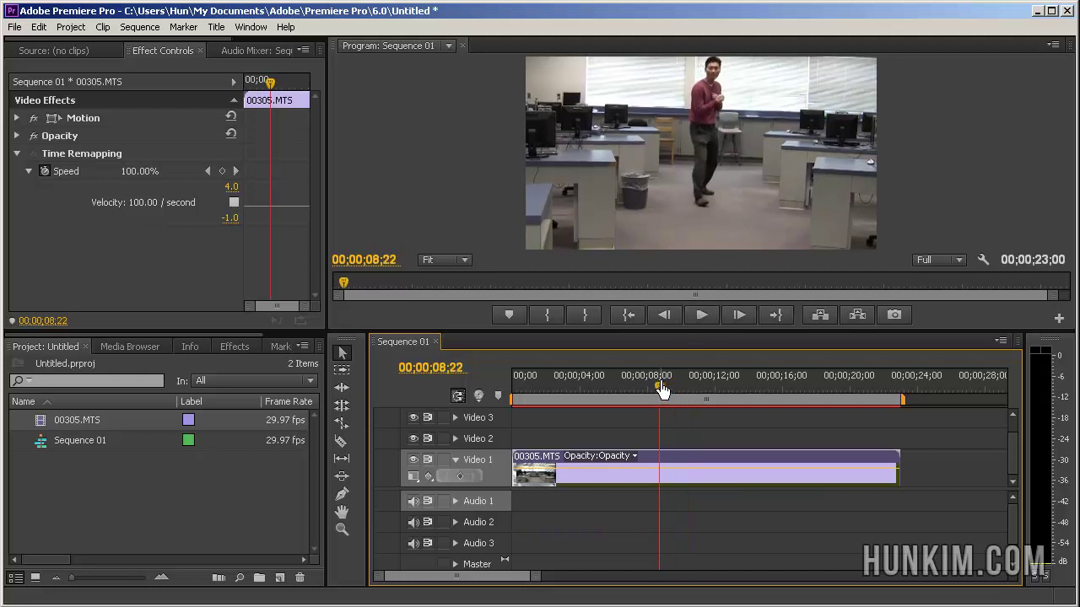
pyautogui.press('Right')
pyautogui.press('Right')
pyautogui.press('Right')
pyautogui.press('Right')
pyautogui.press('Right')
pyautogui.press('Right')
pyautogui.press('Right')
pyautogui.press('Right')
pyautogui.press('Right')
pyautogui.press('Right')
pyautogui.press('Right')
pyautogui.press('Right')
pyautogui.press('Right')
pyautogui.press('Right')
pyautogui.press('Right')
pyautogui.press('Right')
pyautogui.press('Right')
pyautogui.press('Right')
pyautogui.press('Right')
pyautogui.press('Right')
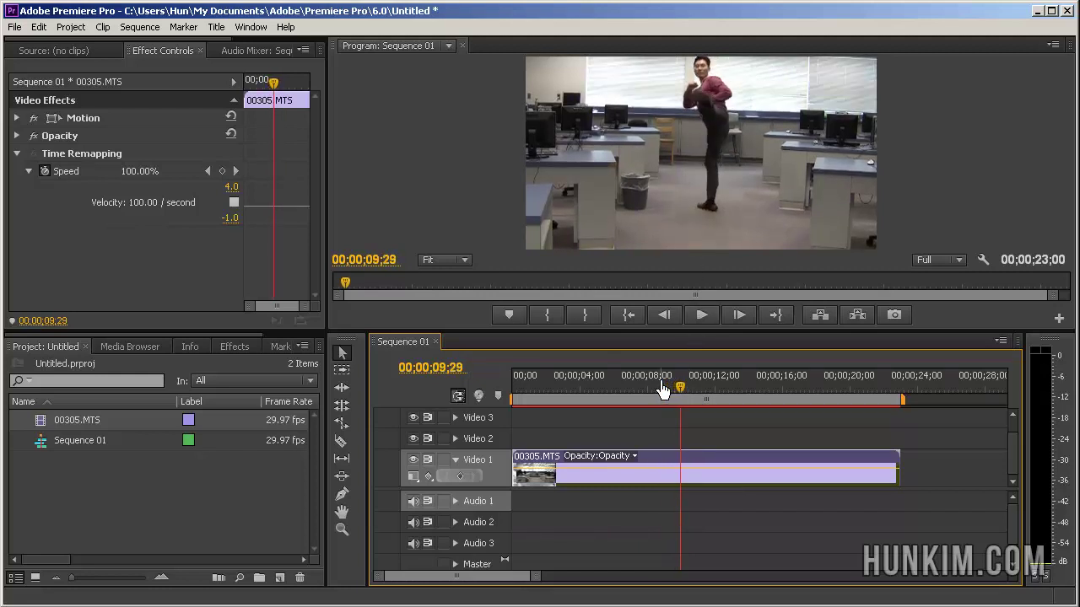
pyautogui.moveTo(680, 390); pyautogui.dragTo(663, 392)
pyautogui.press('space')
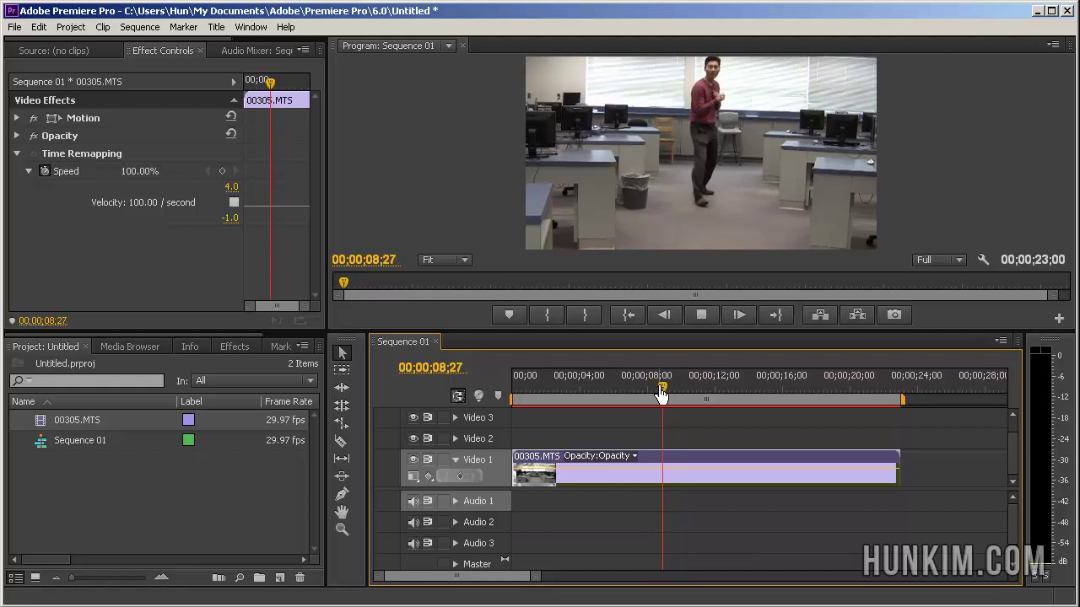
pyautogui.press('space')
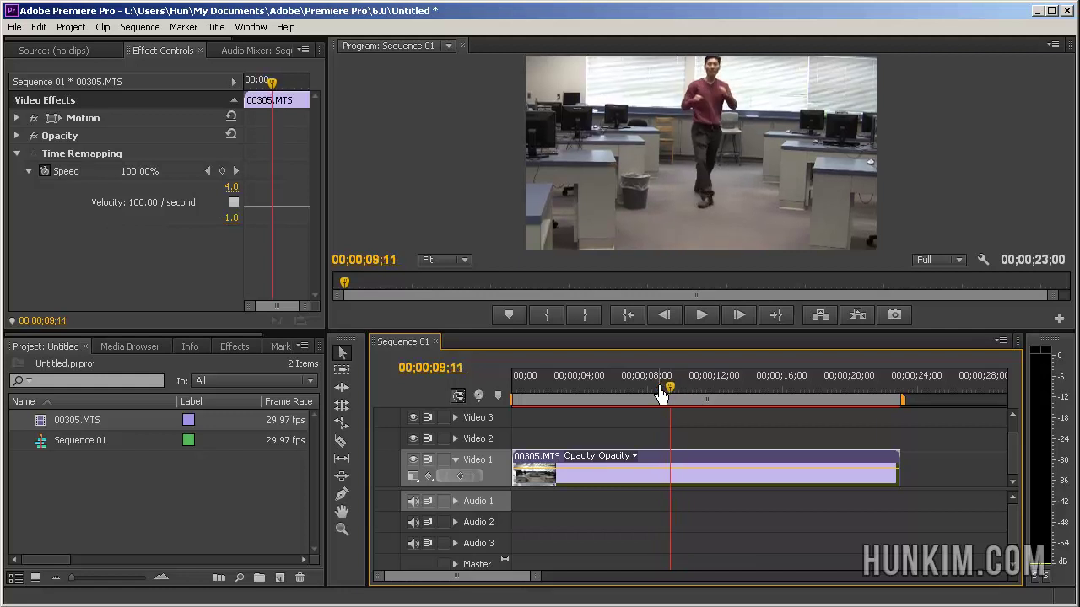
pyautogui.rightClick(643, 480)
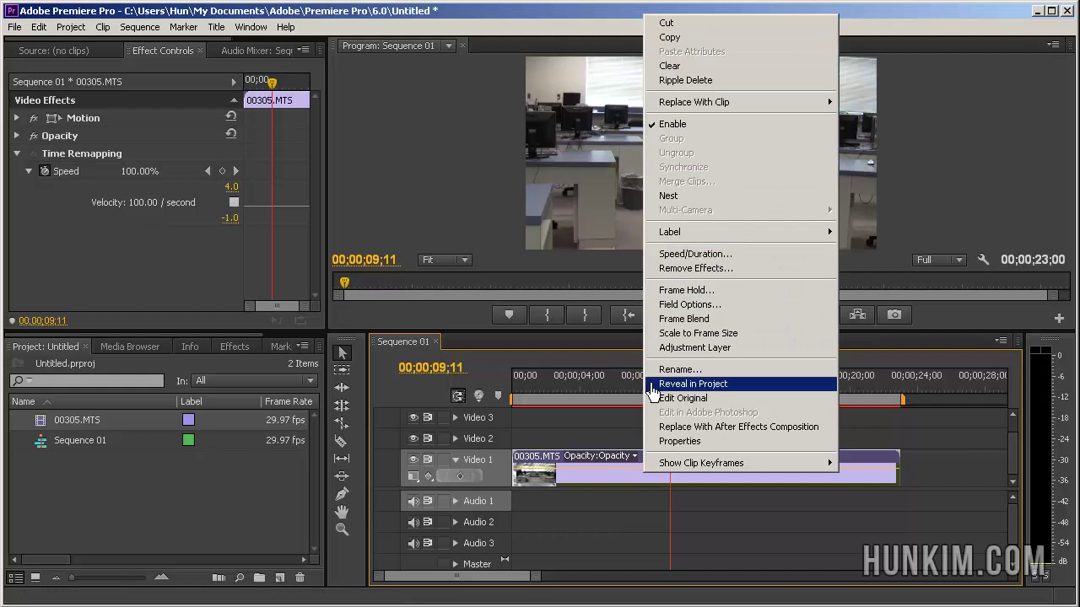
pyautogui.click(623, 479)
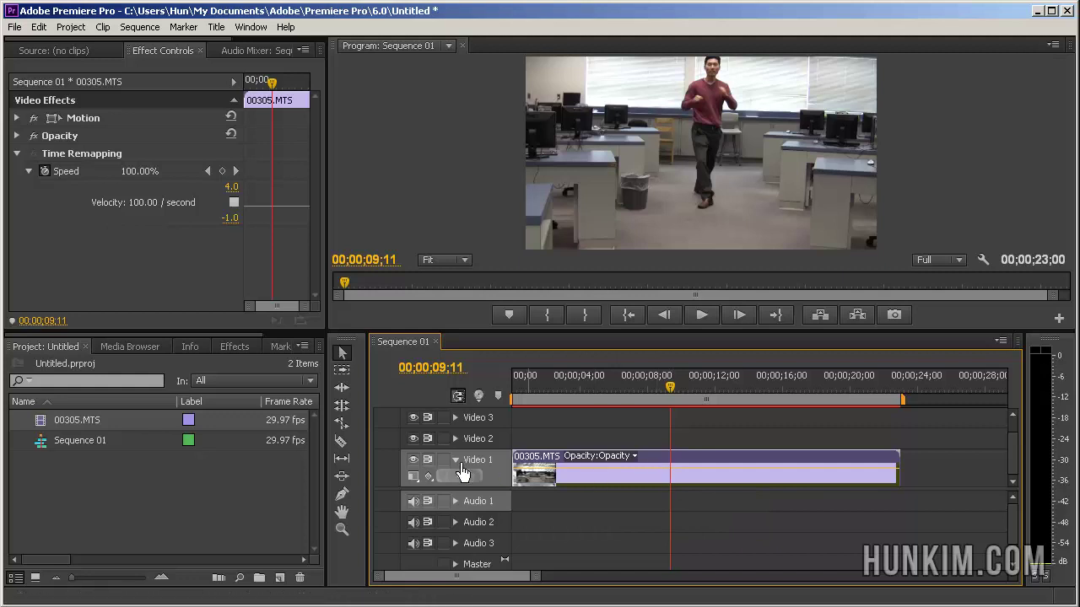
pyautogui.rightClick(673, 486)
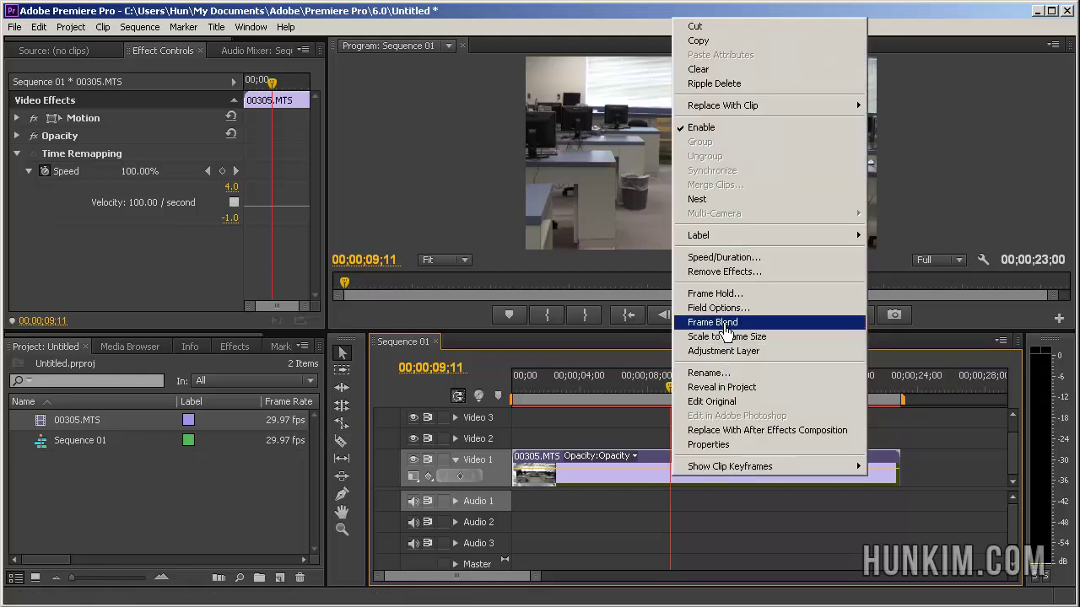
pyautogui.click(672, 490)
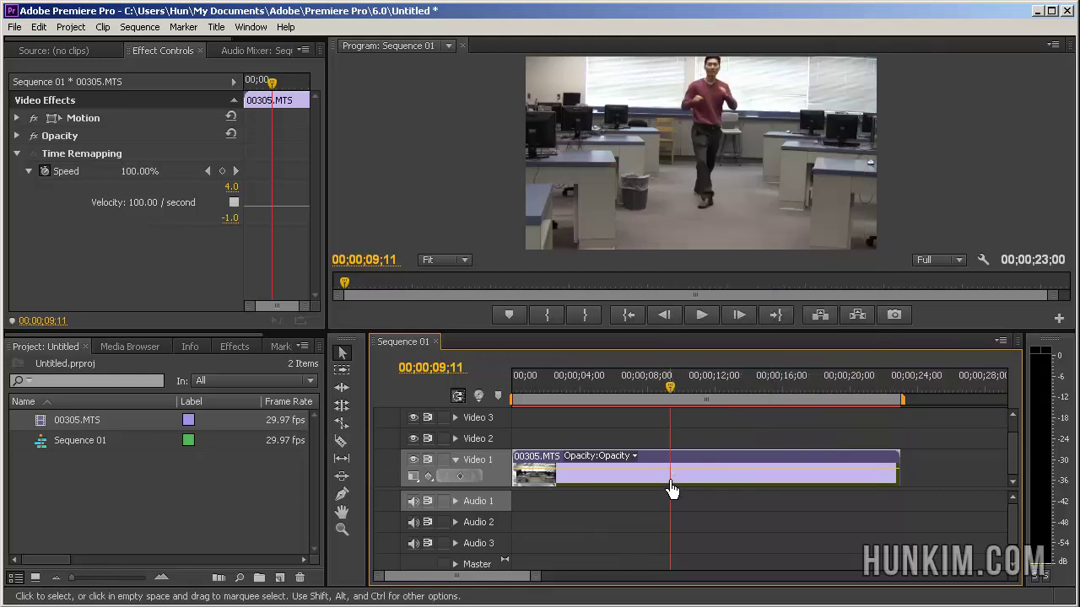
# Switch the Video 1 clip's displayed property from Opacity to Time Remapping > Speed.
pyautogui.click(456, 460)
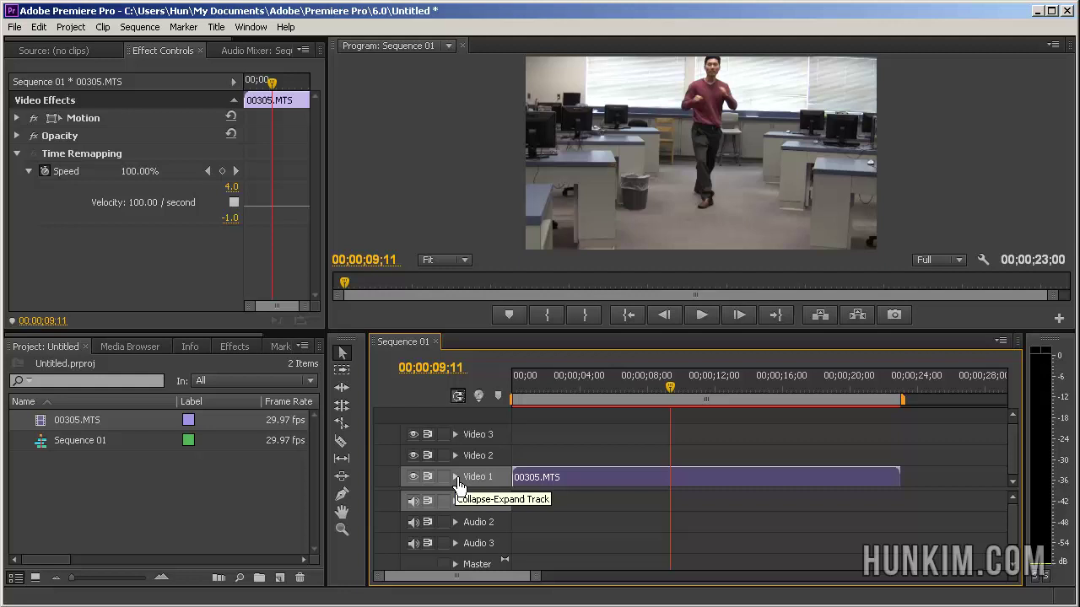
pyautogui.click(456, 478)
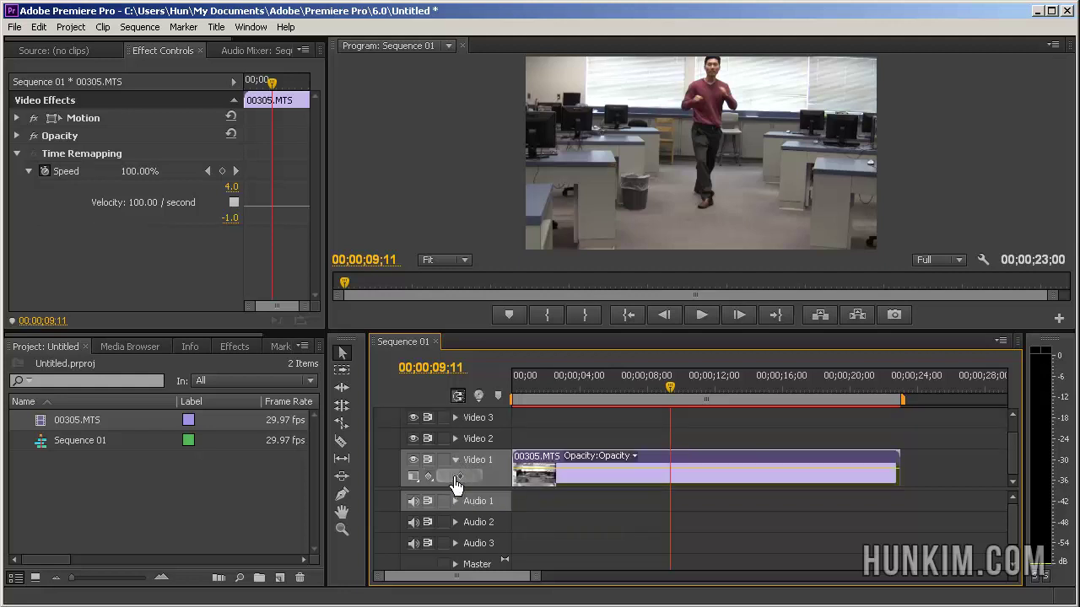
pyautogui.click(617, 463)
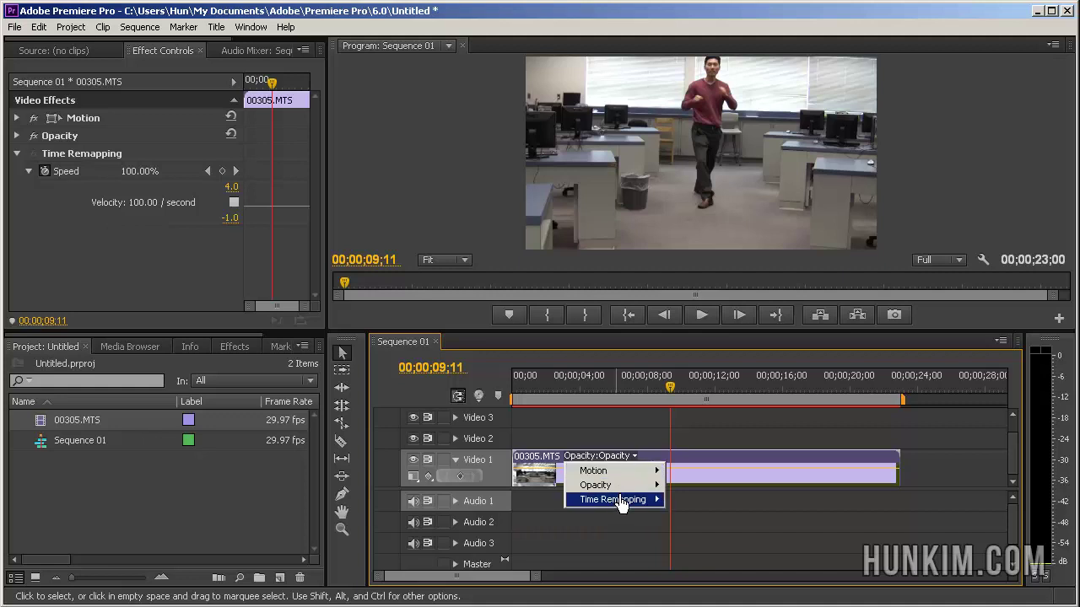
pyautogui.moveTo(622, 502)
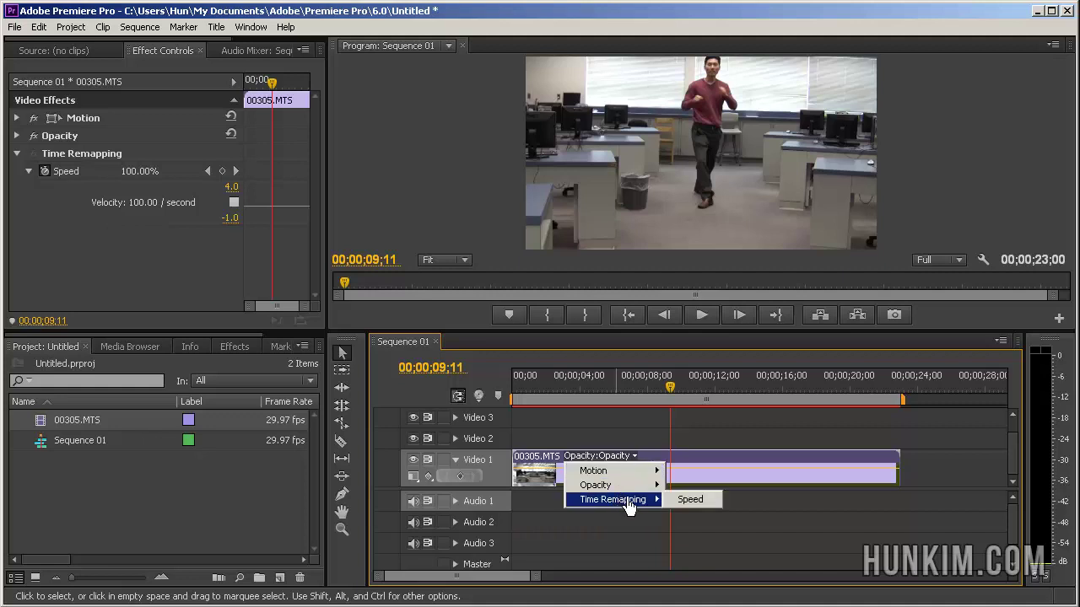
pyautogui.click(686, 506)
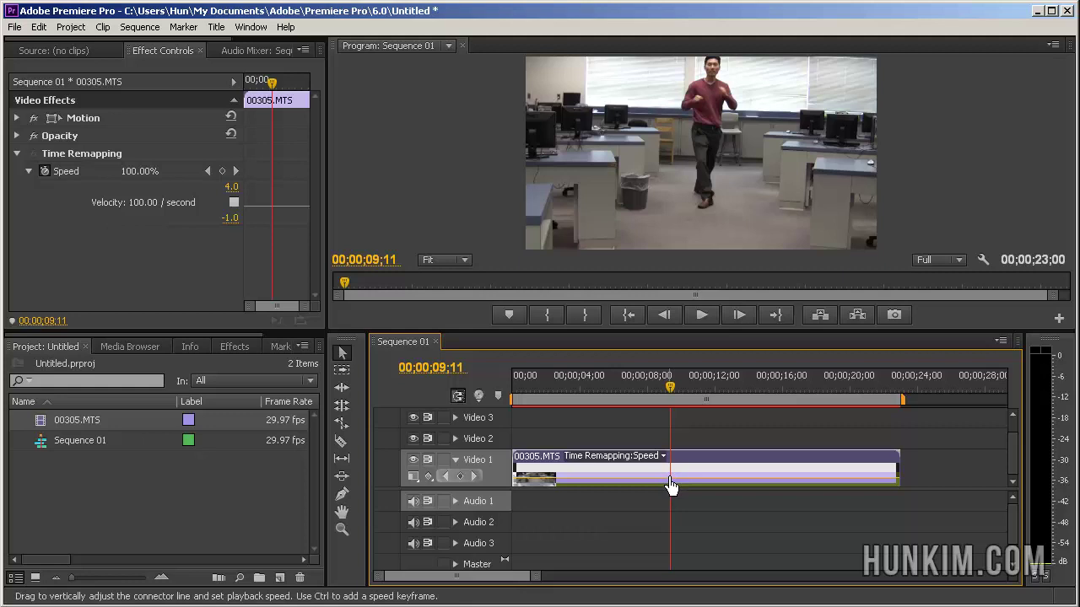
pyautogui.moveTo(672, 486)
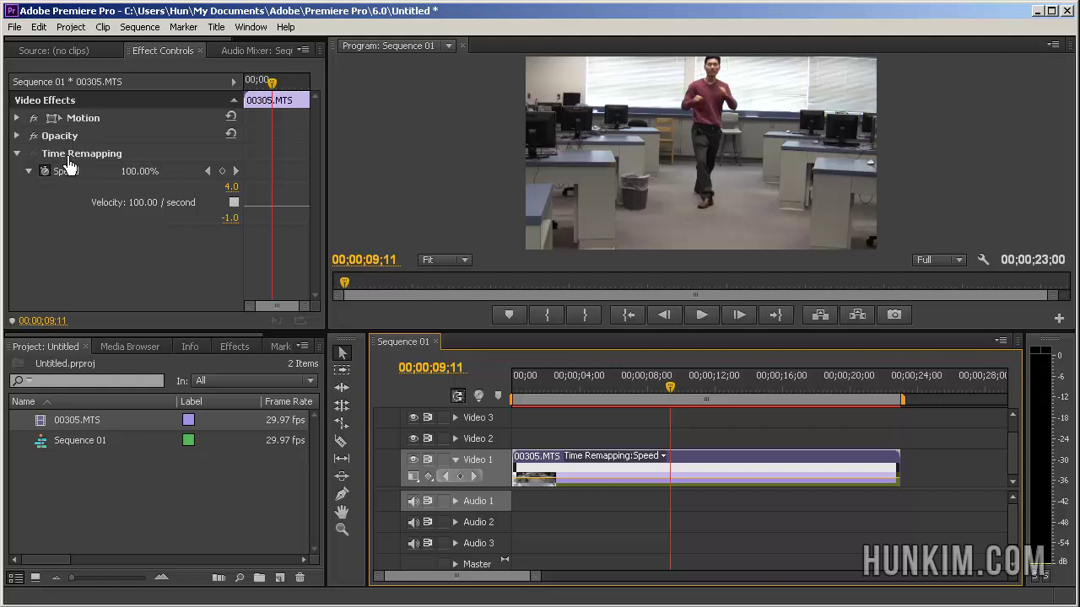
# Add a Time Remapping speed keyframe on clip 00305.MTS at 00;00;09;07, keeping 100% speed.
pyautogui.click(17, 154)
pyautogui.click(18, 154)
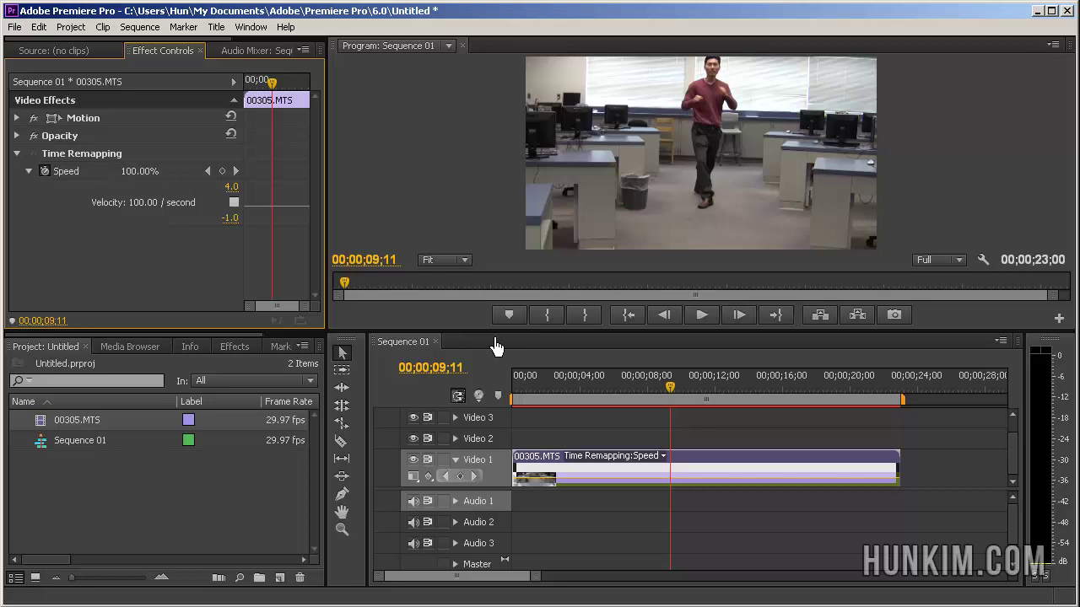
pyautogui.moveTo(670, 386)
pyautogui.mouseDown()
pyautogui.moveTo(640, 390)
pyautogui.moveTo(667, 396)
pyautogui.mouseUp()
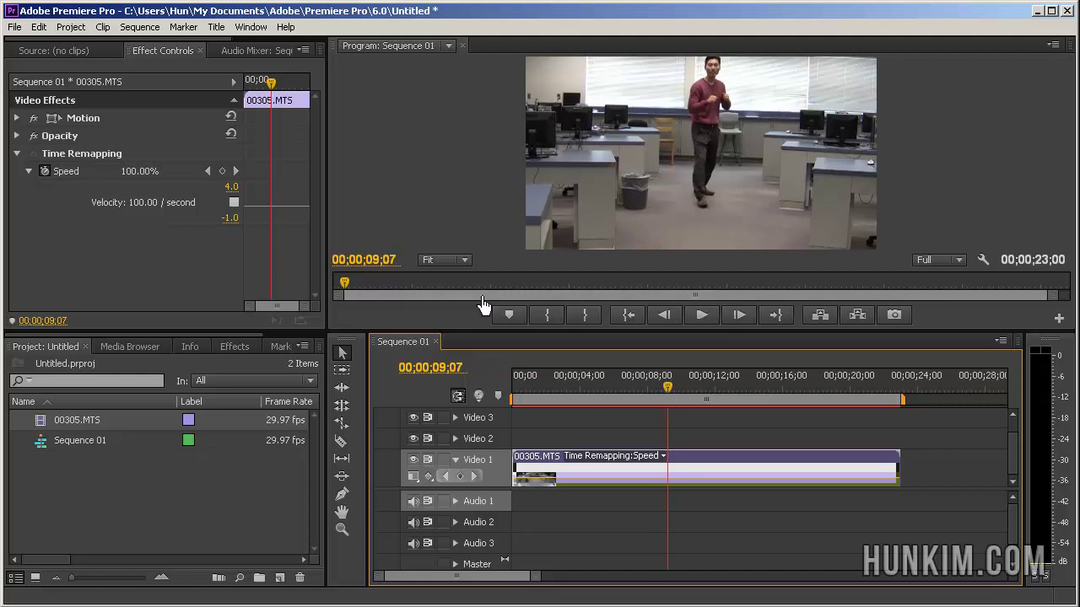
pyautogui.click(223, 171)
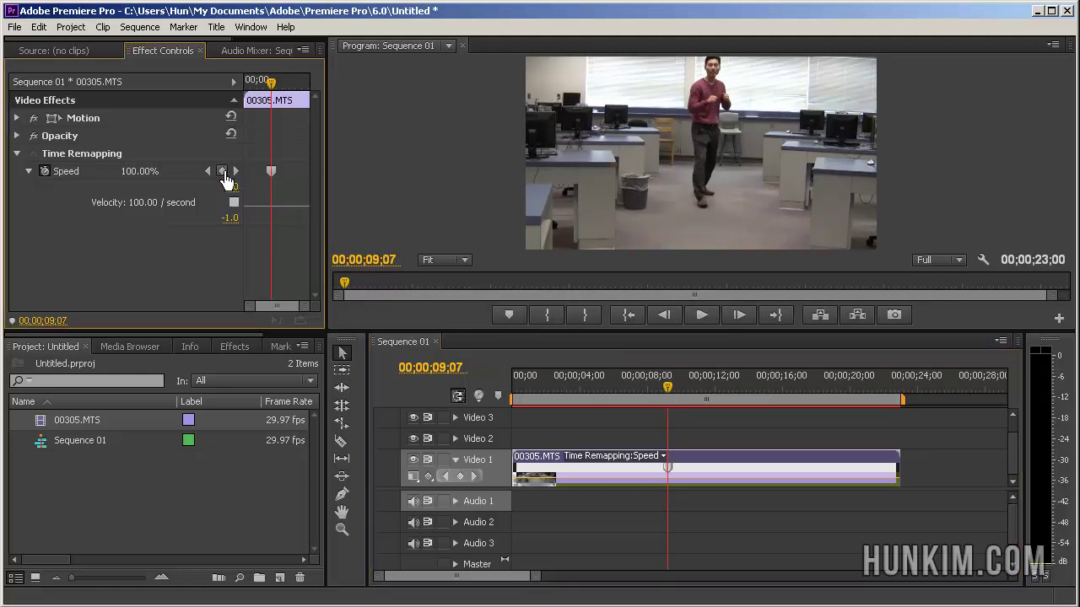
pyautogui.click(669, 472)
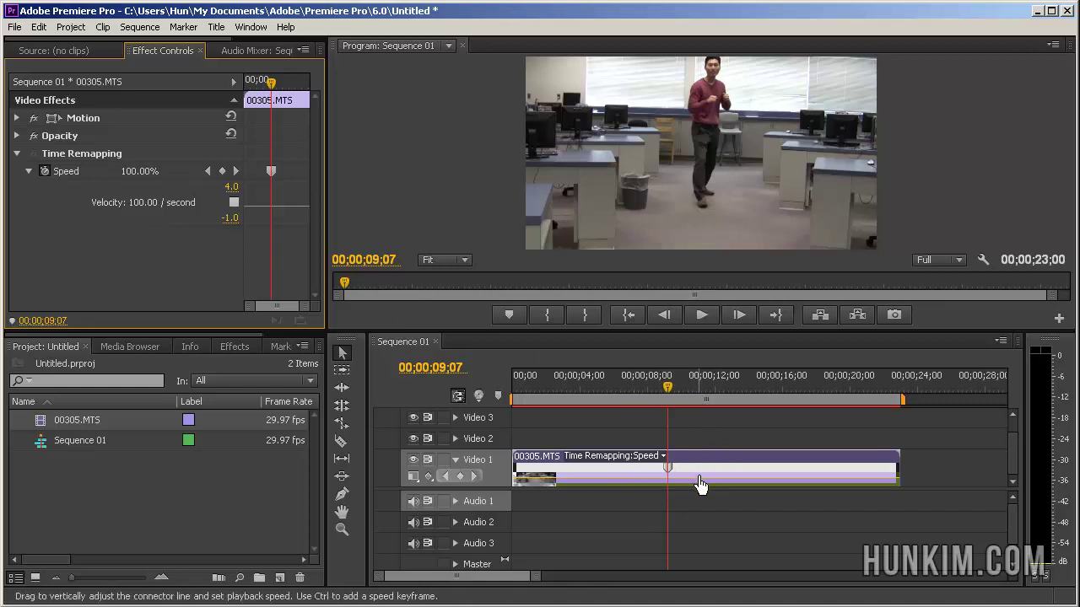
pyautogui.moveTo(700, 484)
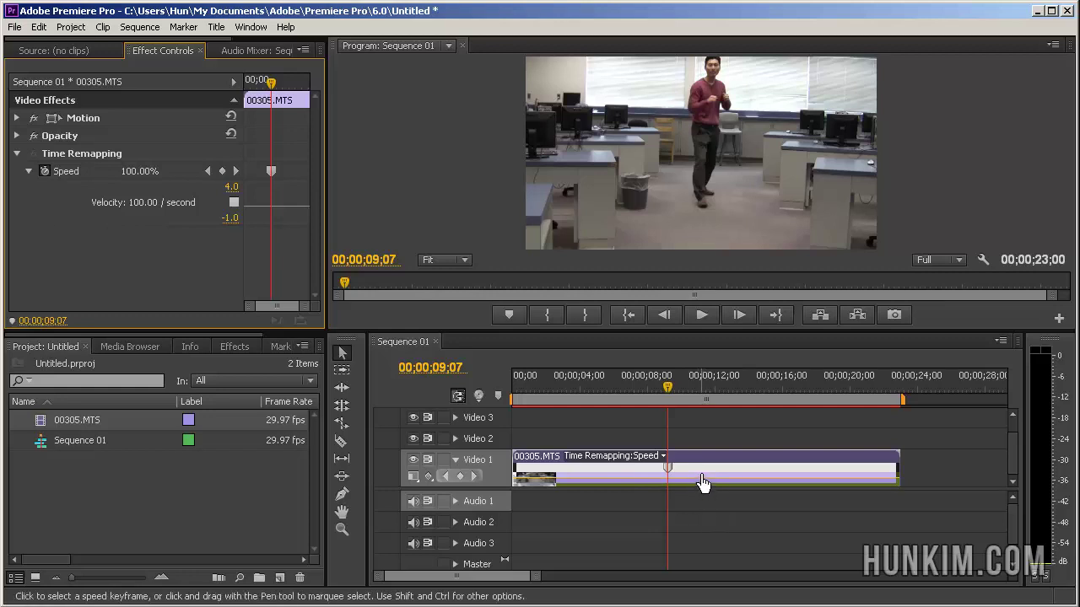
# Lower the speed after the 09;07 keyframe to 50%, extending the sequence to 00;00;36;23.
pyautogui.click(703, 487)
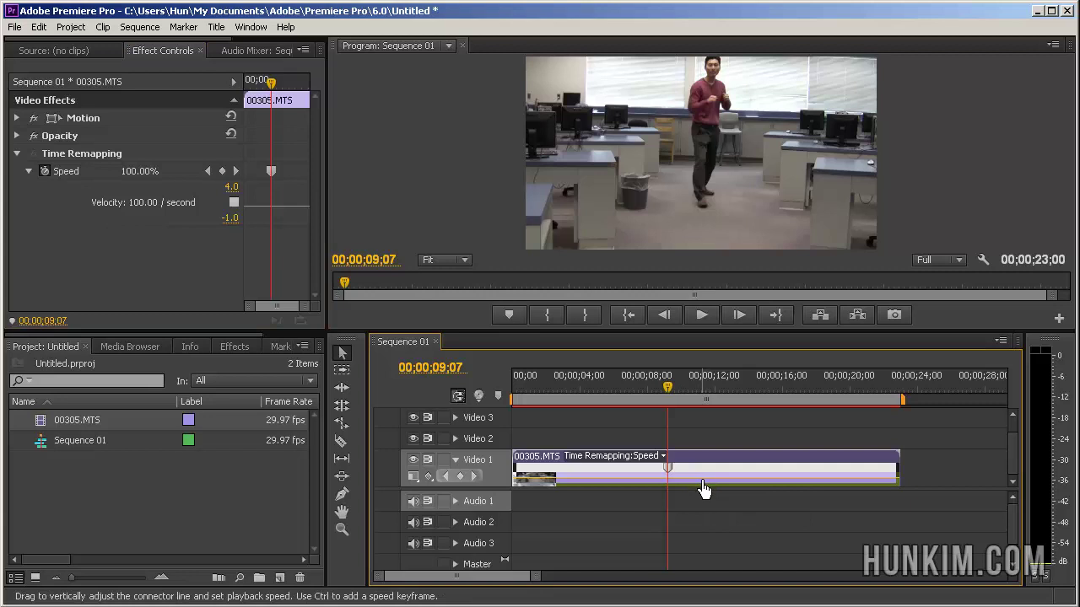
pyautogui.moveTo(702, 489); pyautogui.dragTo(704, 495)
pyautogui.moveTo(717, 530); pyautogui.dragTo(704, 530)
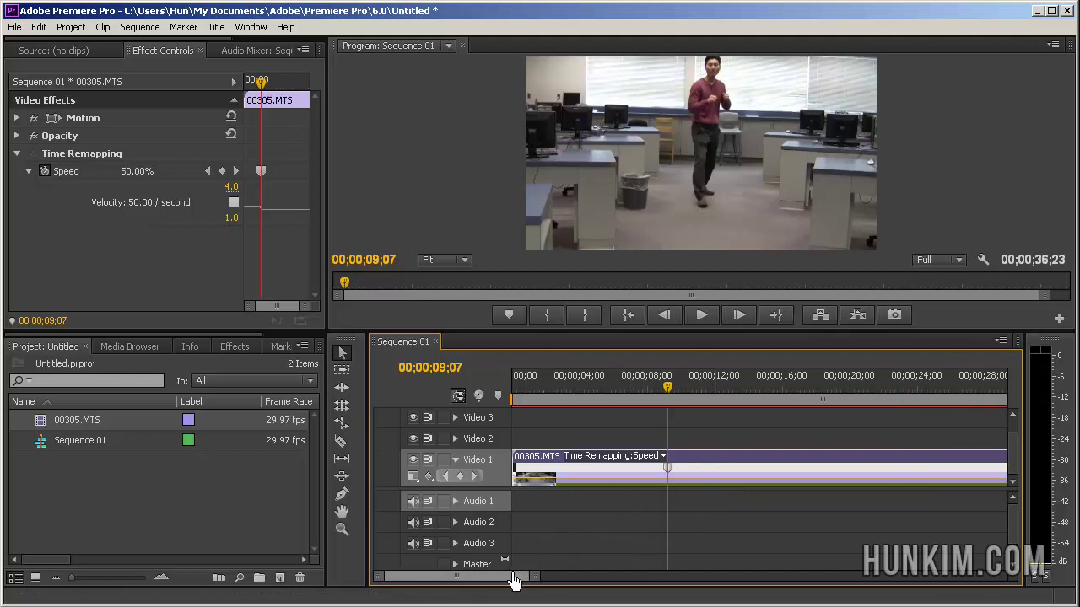
pyautogui.hscroll(5, 513, 581)
pyautogui.hscroll(-5, 523, 583)
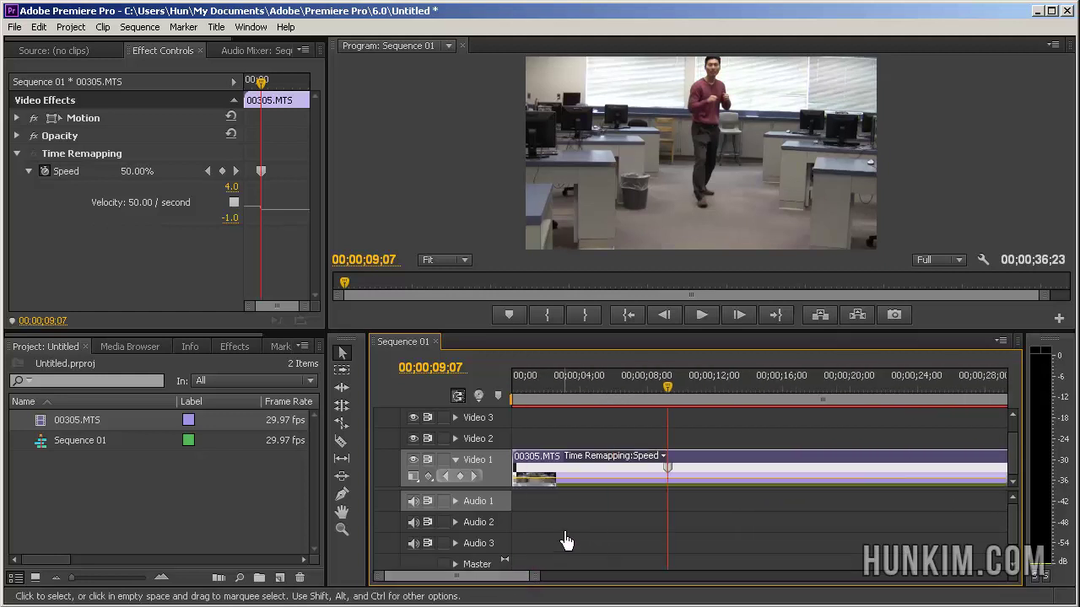
pyautogui.press('-')
pyautogui.press('-')
pyautogui.press('-')
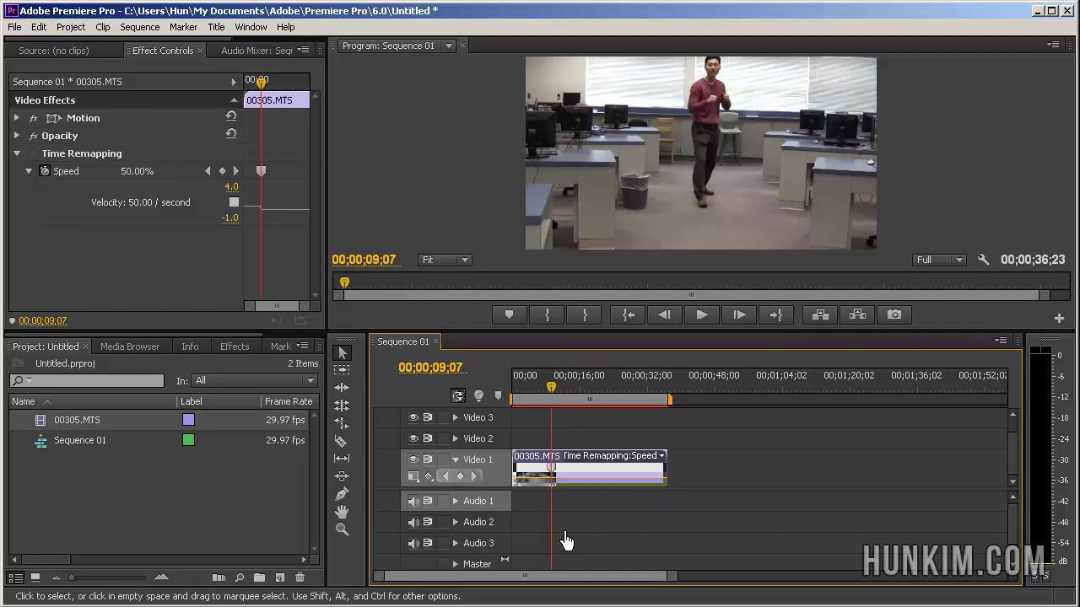
pyautogui.press('=')
pyautogui.press('=')
pyautogui.press('=')
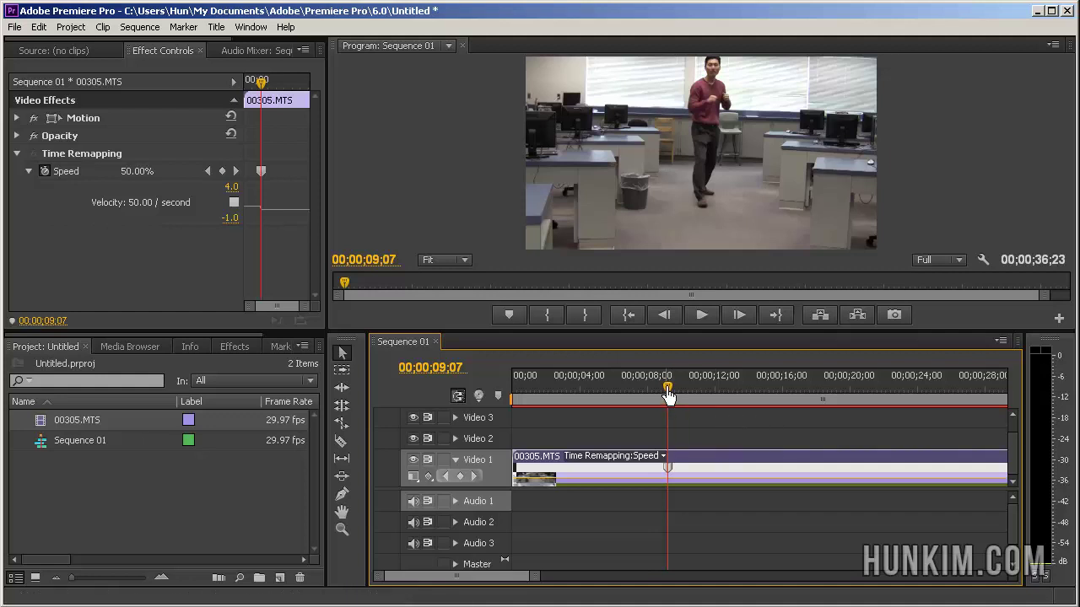
# Replay the slowed kick section and park the playhead at 00;00;10;00.
pyautogui.moveTo(667, 395); pyautogui.dragTo(607, 388)
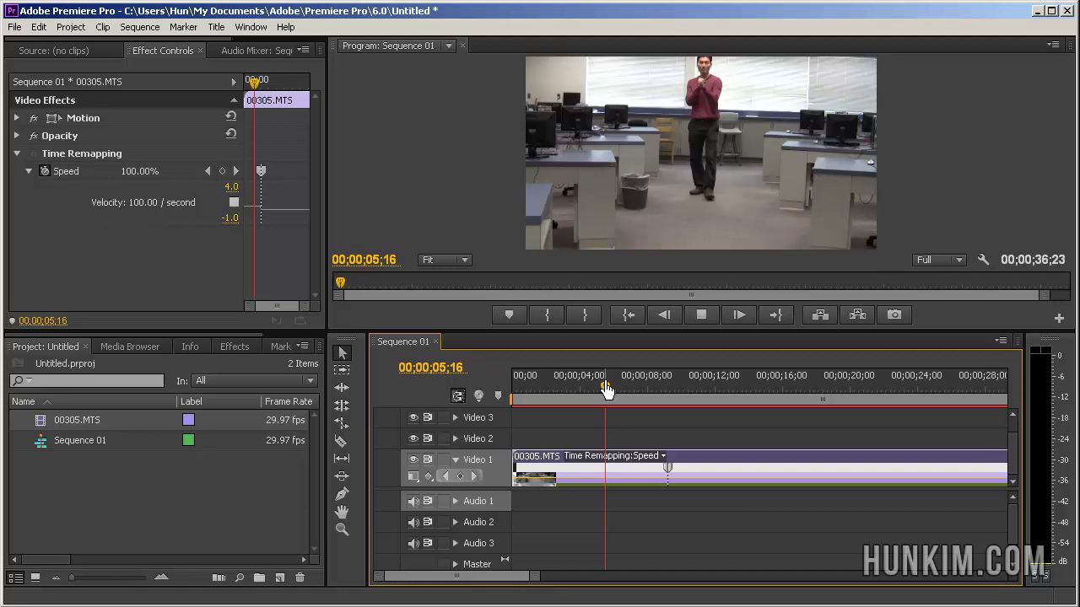
pyautogui.press('space')
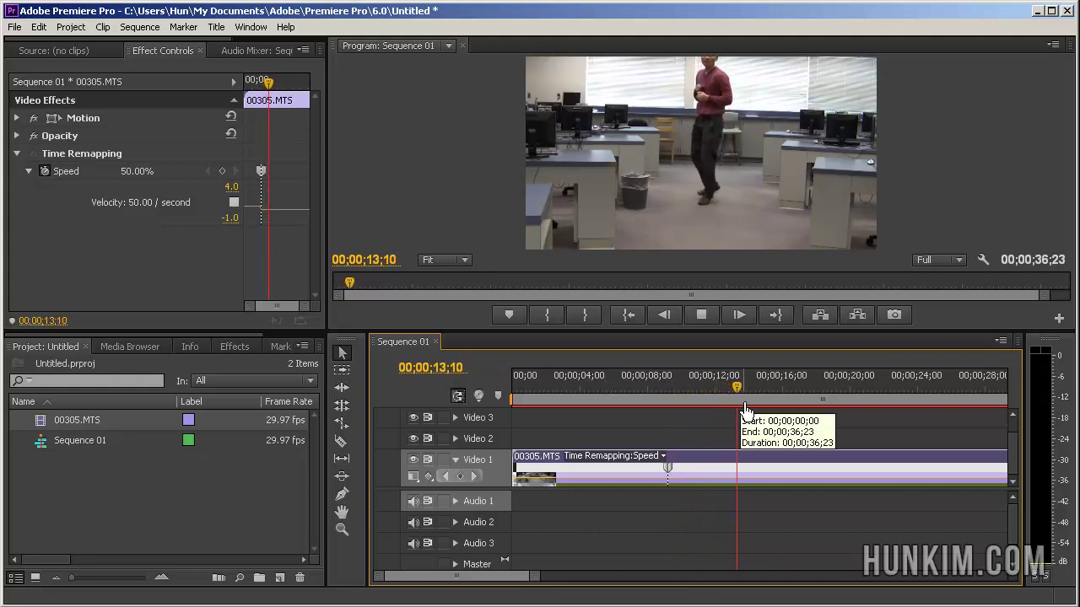
pyautogui.press('space')
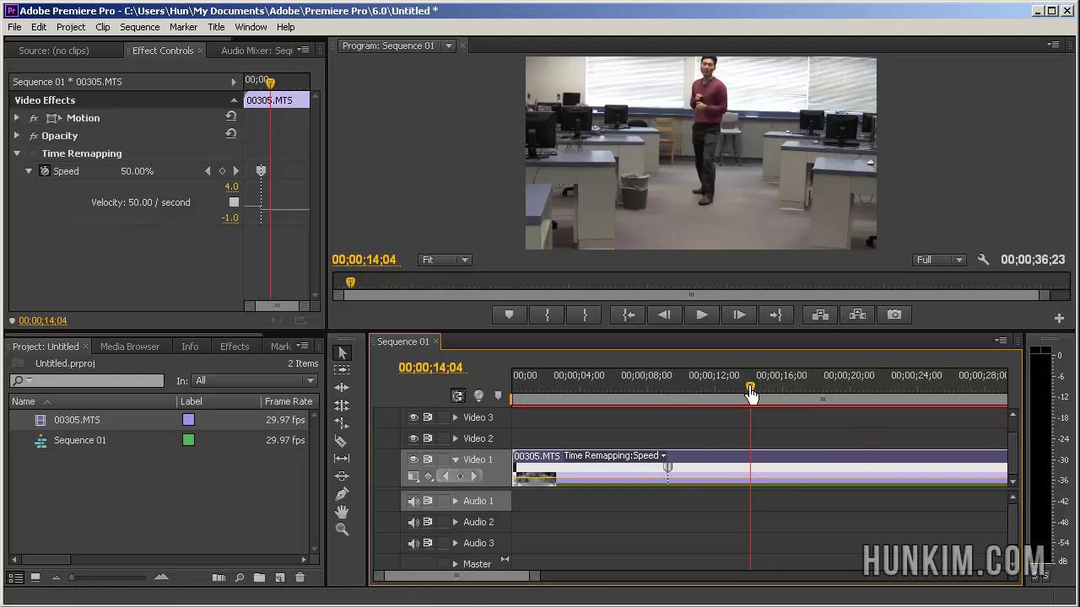
pyautogui.moveTo(750, 392); pyautogui.dragTo(682, 392)
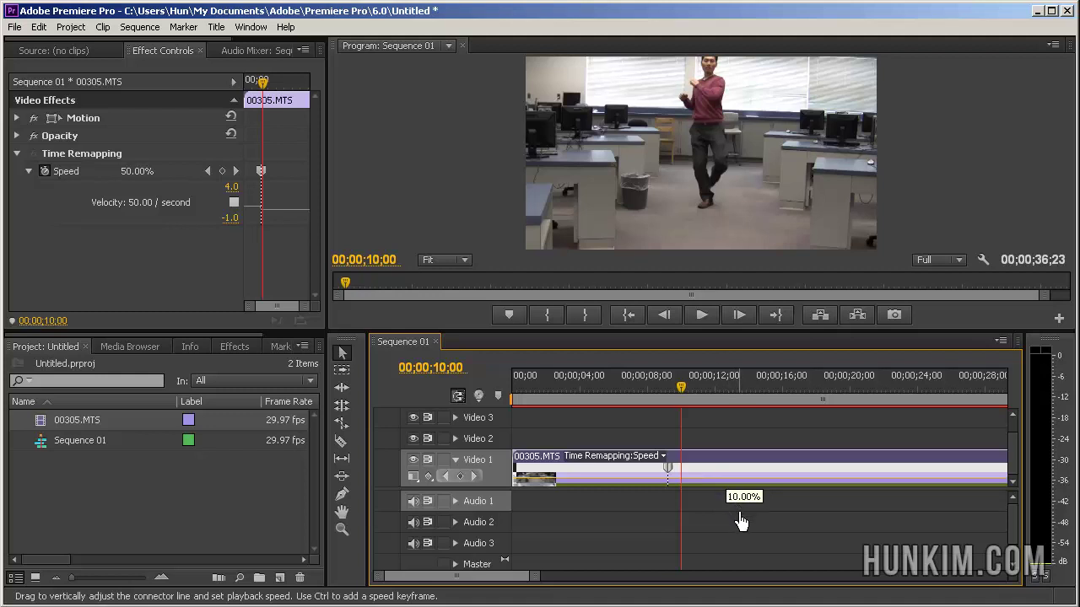
pyautogui.moveTo(740, 522); pyautogui.dragTo(740, 522)
pyautogui.moveTo(674, 398)
pyautogui.mouseDown()
pyautogui.moveTo(680, 389)
pyautogui.moveTo(657, 390)
pyautogui.mouseUp()
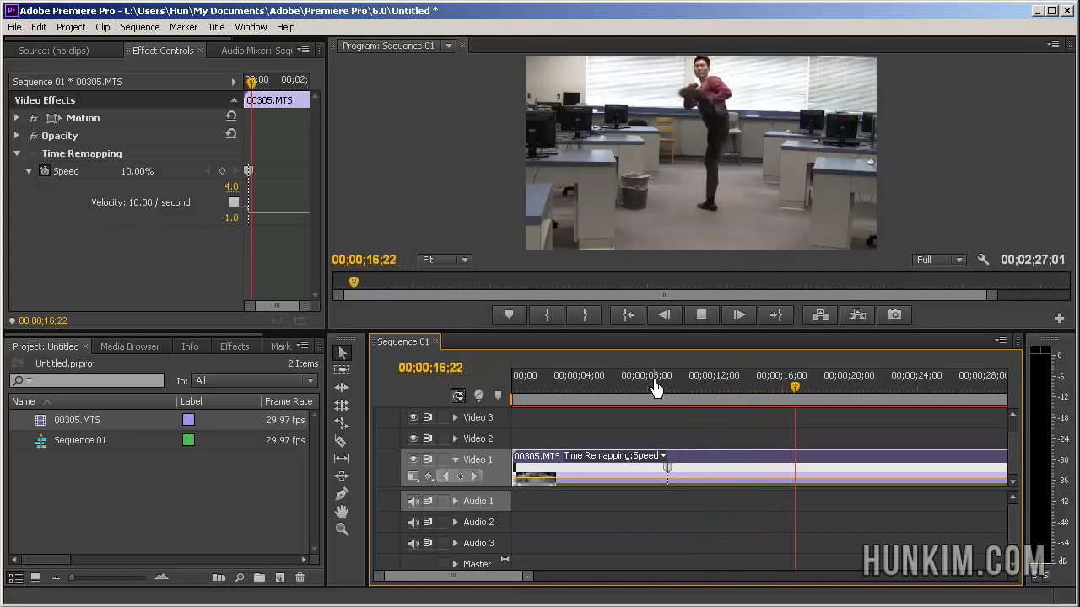
pyautogui.press('space')
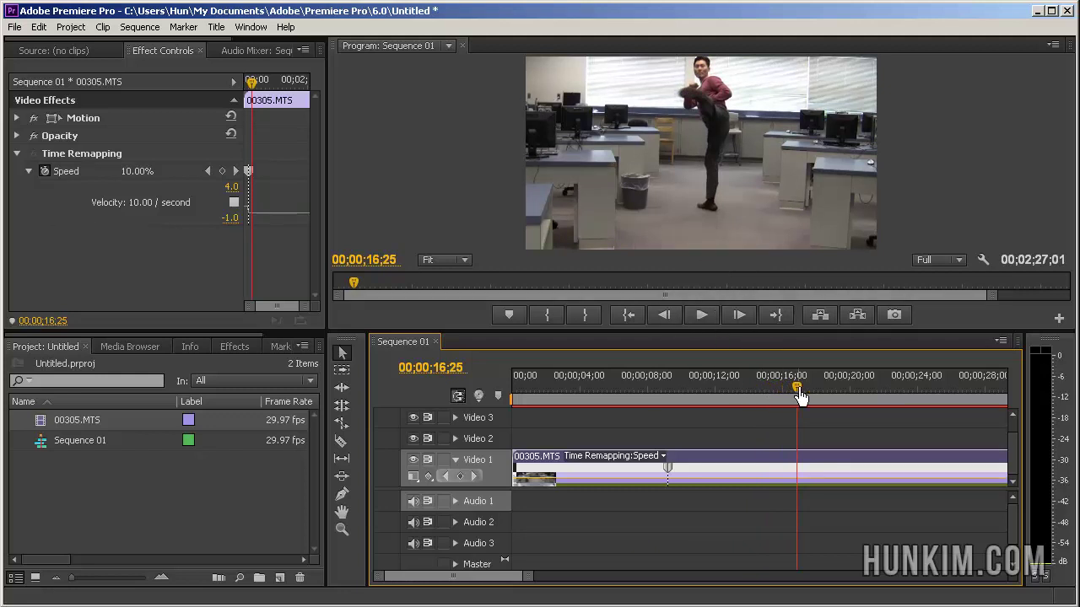
pyautogui.moveTo(800, 397); pyautogui.dragTo(625, 397)
pyautogui.press('space')
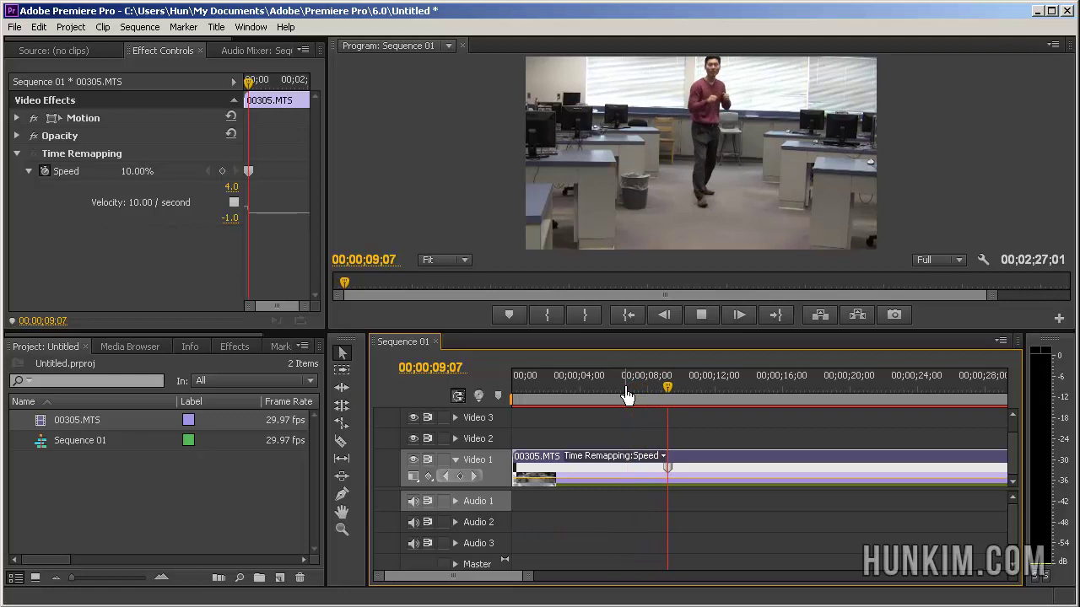
pyautogui.press('space')
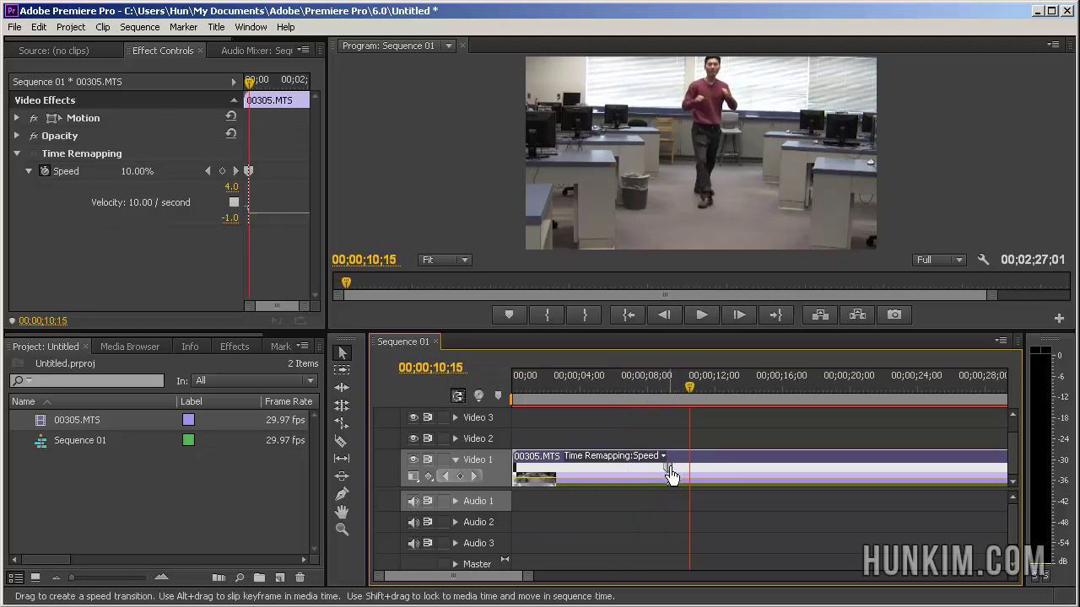
# Split the 09;07 speed keyframe into a gradual ramp stretching to about 14;20.
pyautogui.moveTo(671, 477)
pyautogui.click(672, 477)
pyautogui.moveTo(672, 477)
pyautogui.moveTo(673, 477); pyautogui.dragTo(742, 474)
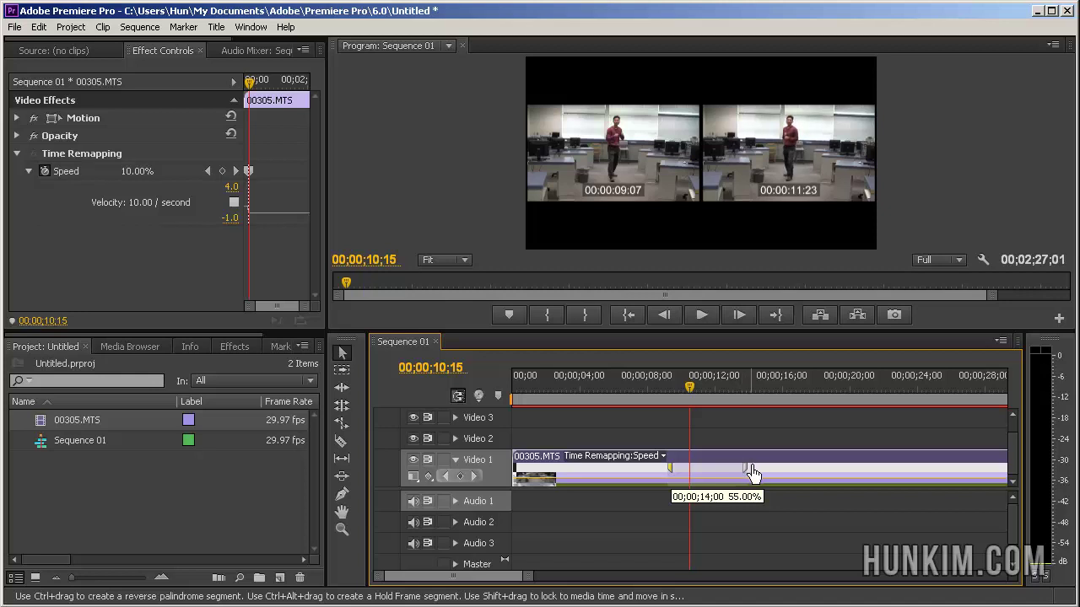
pyautogui.moveTo(763, 478); pyautogui.dragTo(767, 476)
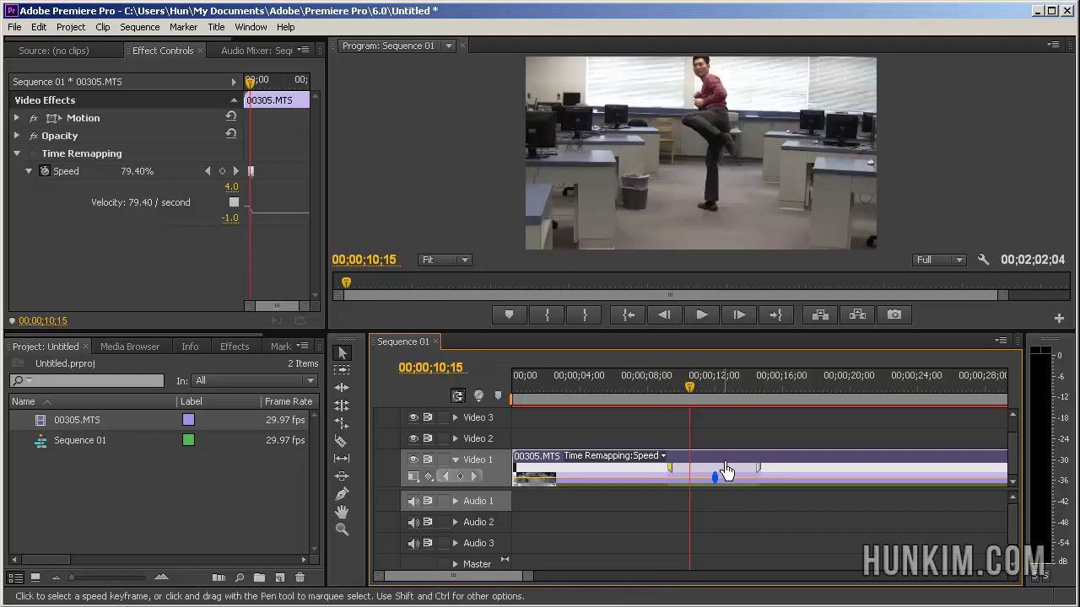
# Play back the ramped slow-motion kick and scroll the timeline back to the start.
pyautogui.moveTo(692, 393); pyautogui.dragTo(607, 395)
pyautogui.press('space')
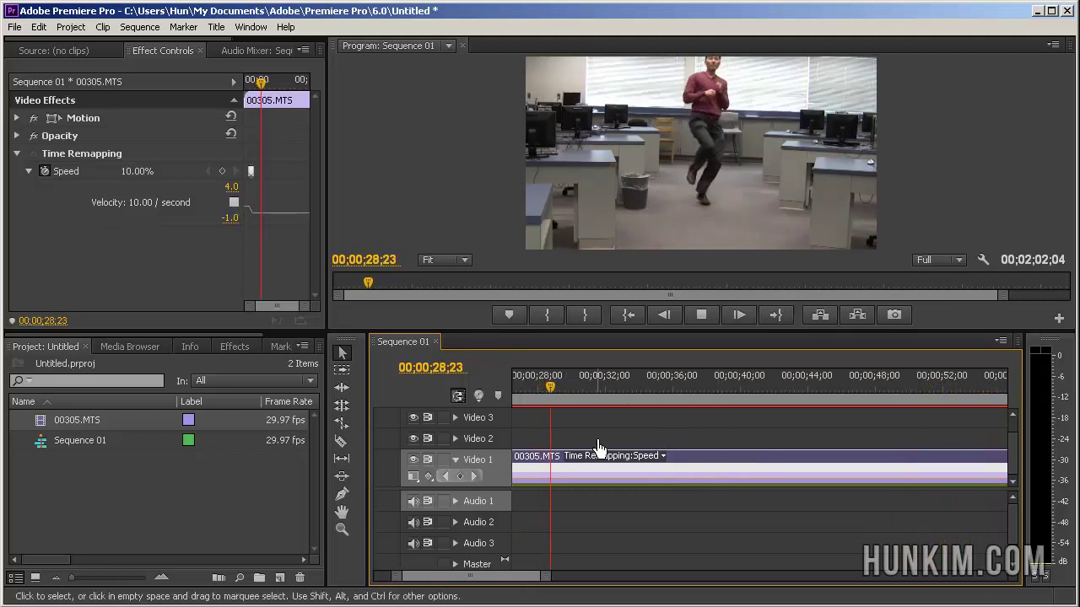
pyautogui.press('space')
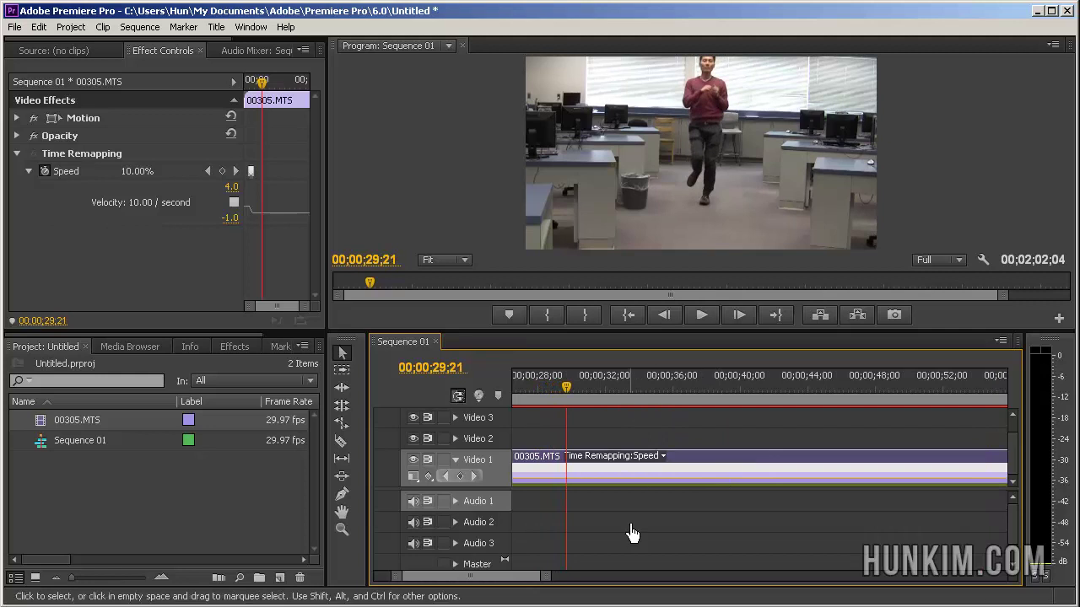
pyautogui.moveTo(554, 579); pyautogui.dragTo(514, 580)
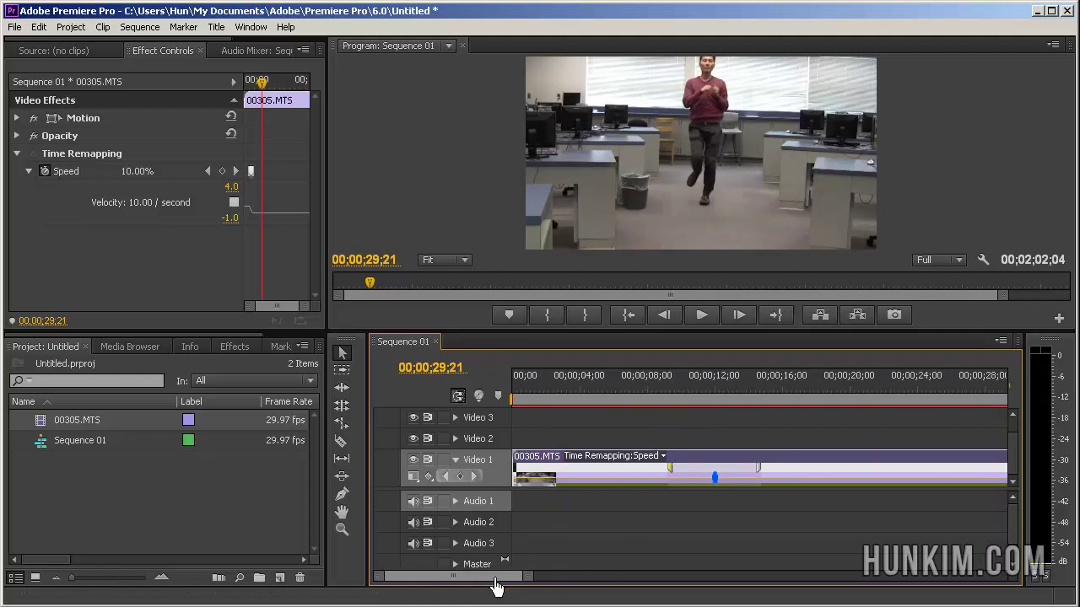